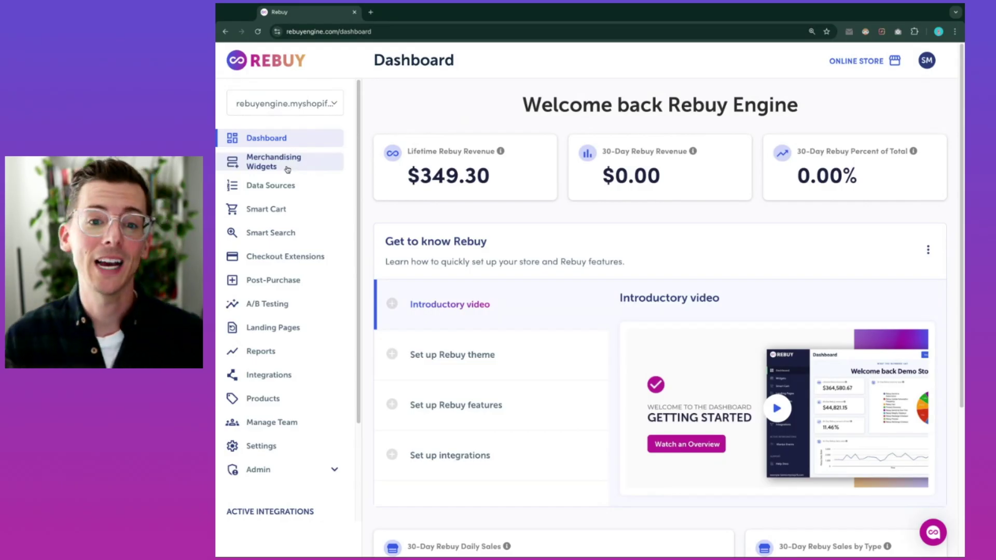
# - Open Merchandising Widgets and preview the Home Page widget templates
pyautogui.click(286, 169)
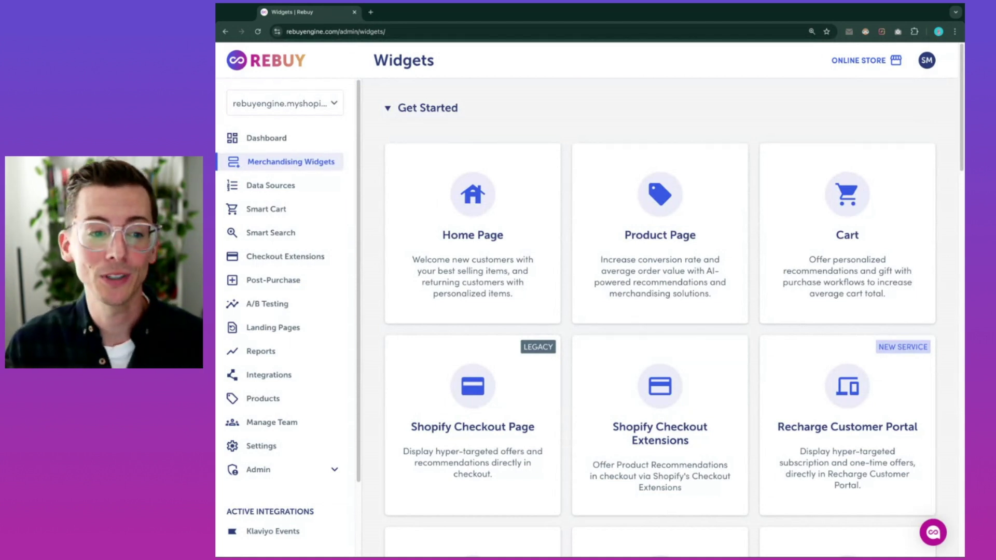
pyautogui.scroll(-1, 451, 227)
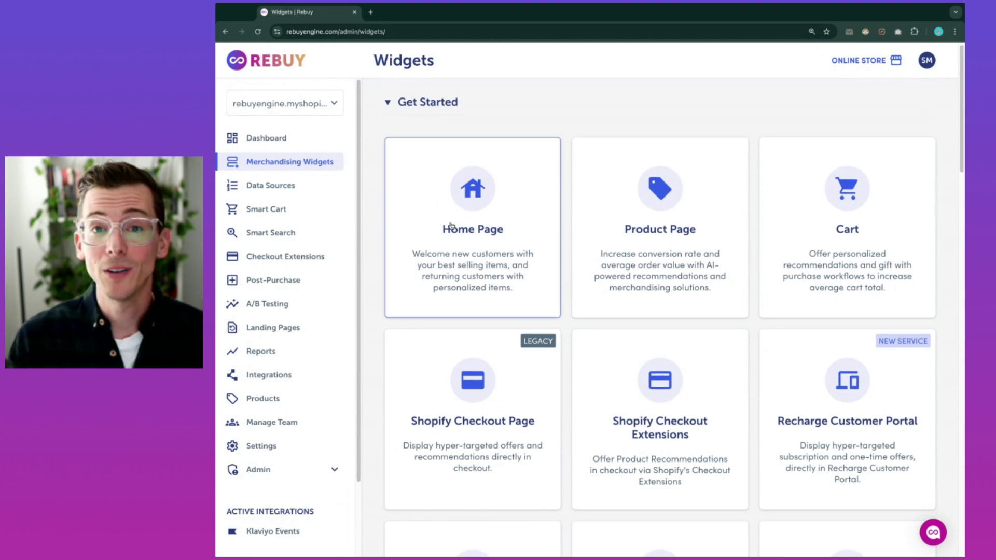
pyautogui.click(492, 235)
pyautogui.click(887, 203)
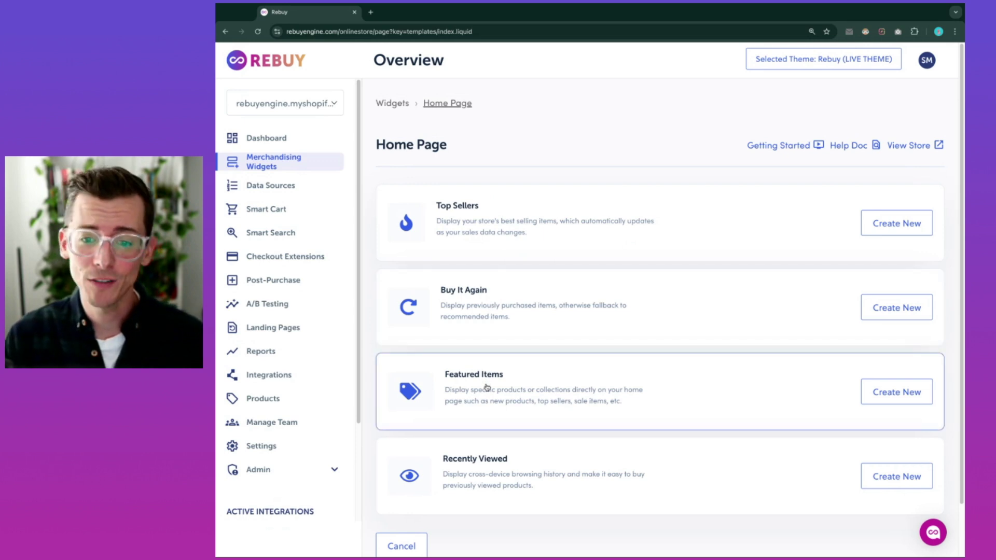
# - Go back to preview the Product Page widget templates, then scroll through the widgets grid
pyautogui.click(392, 103)
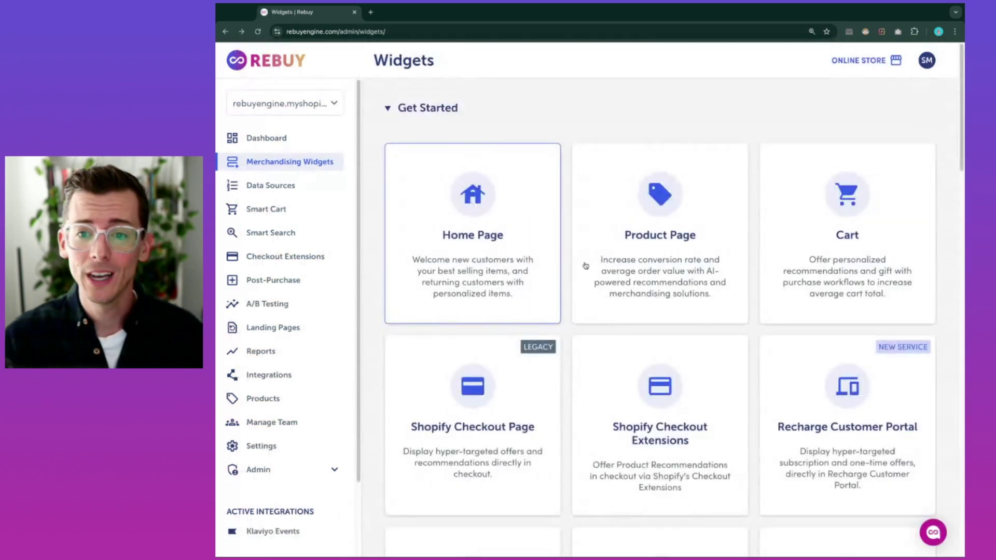
pyautogui.click(648, 237)
pyautogui.click(903, 202)
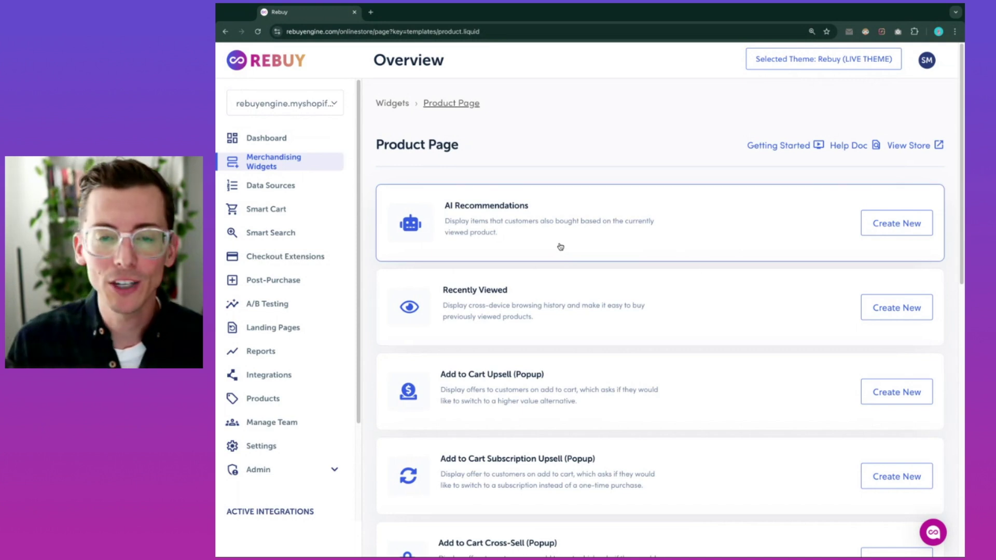
pyautogui.scroll(-1, 560, 247)
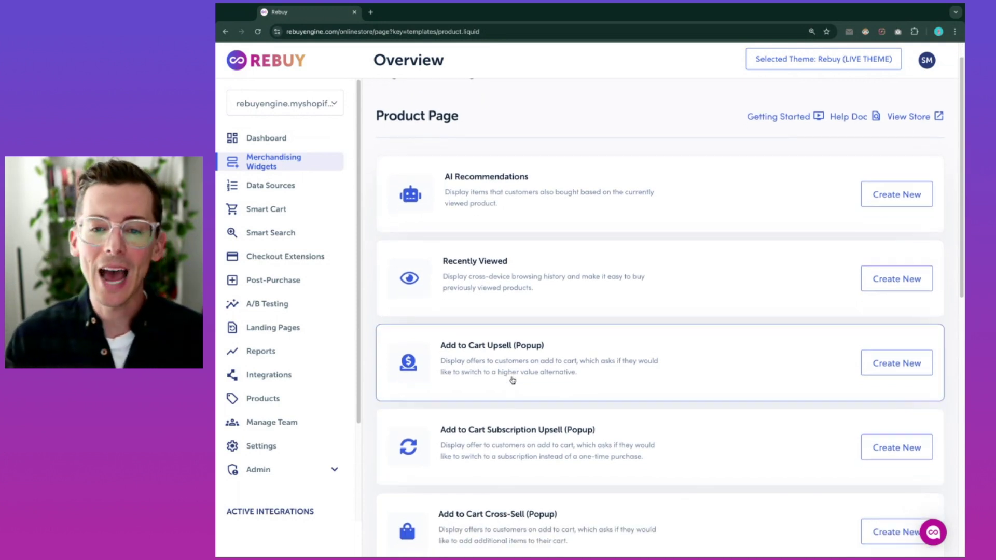
pyautogui.scroll(-1, 512, 381)
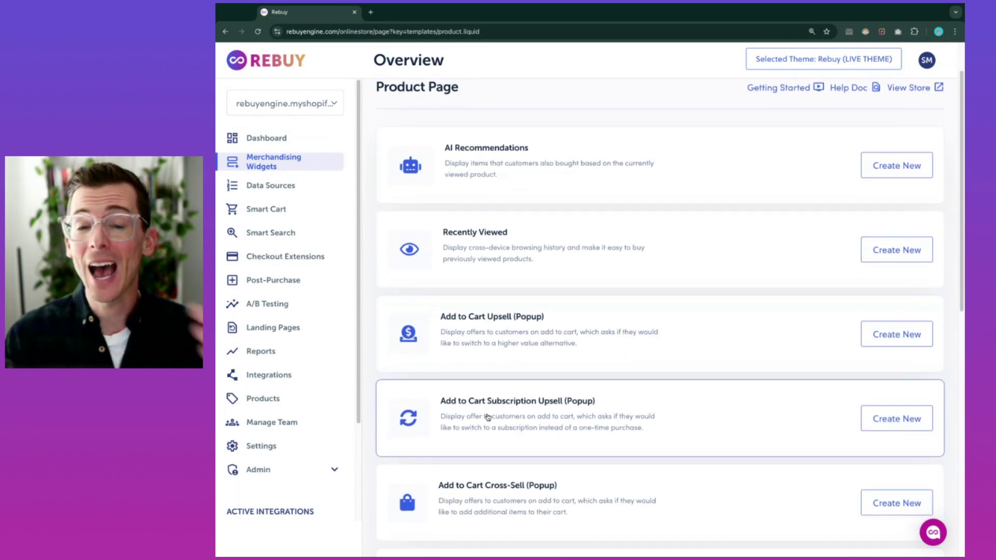
pyautogui.scroll(-3, 487, 416)
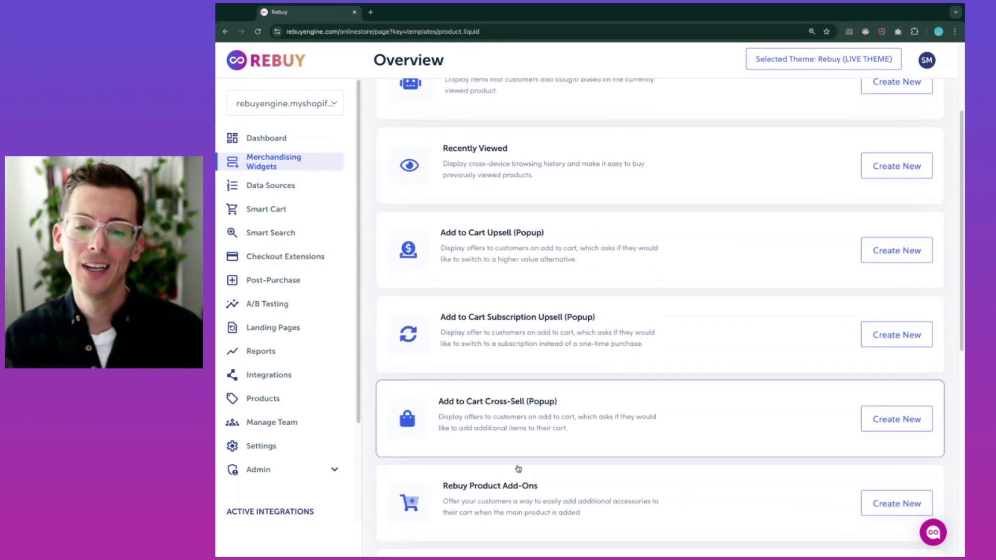
pyautogui.scroll(-8, 513, 457)
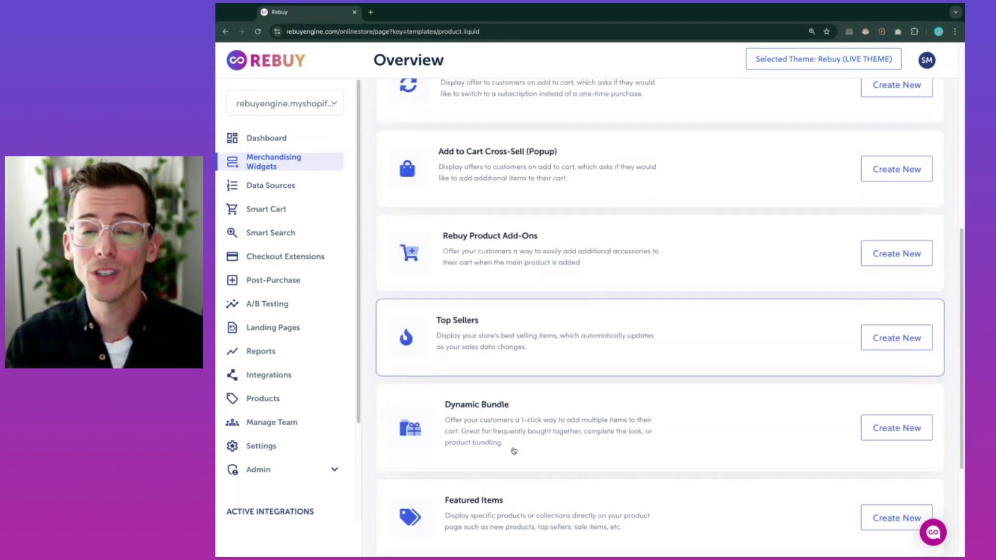
pyautogui.scroll(-5, 513, 450)
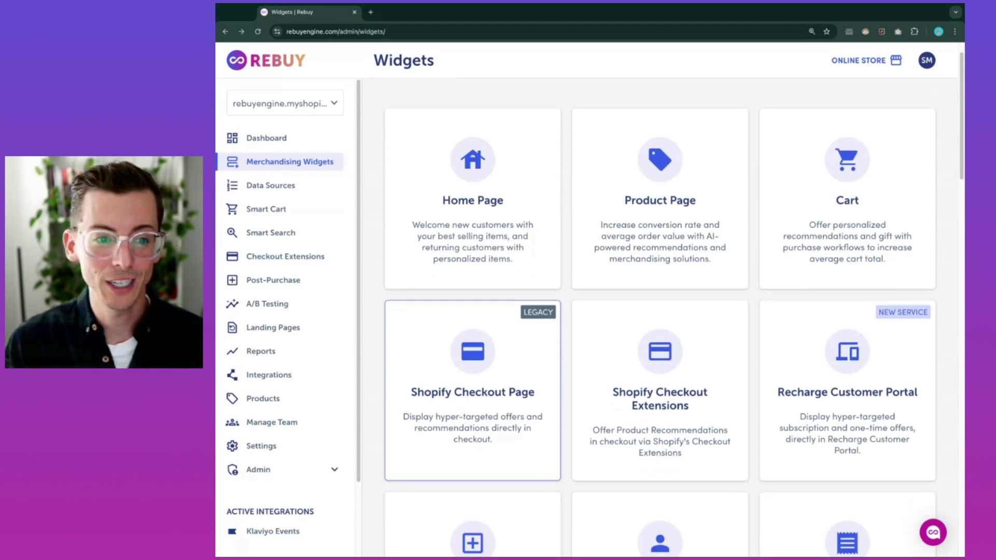
pyautogui.scroll(-2, 472, 451)
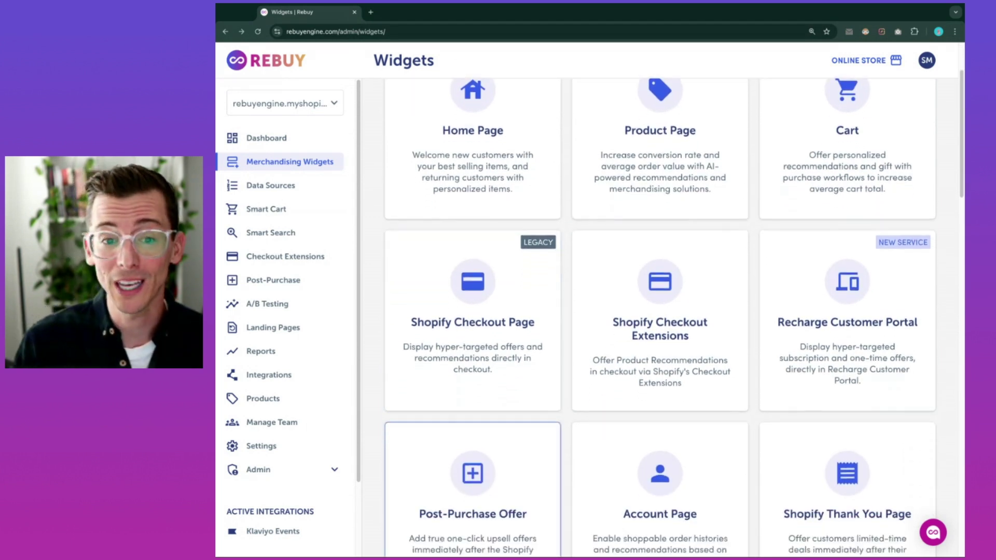
pyautogui.scroll(-2, 472, 451)
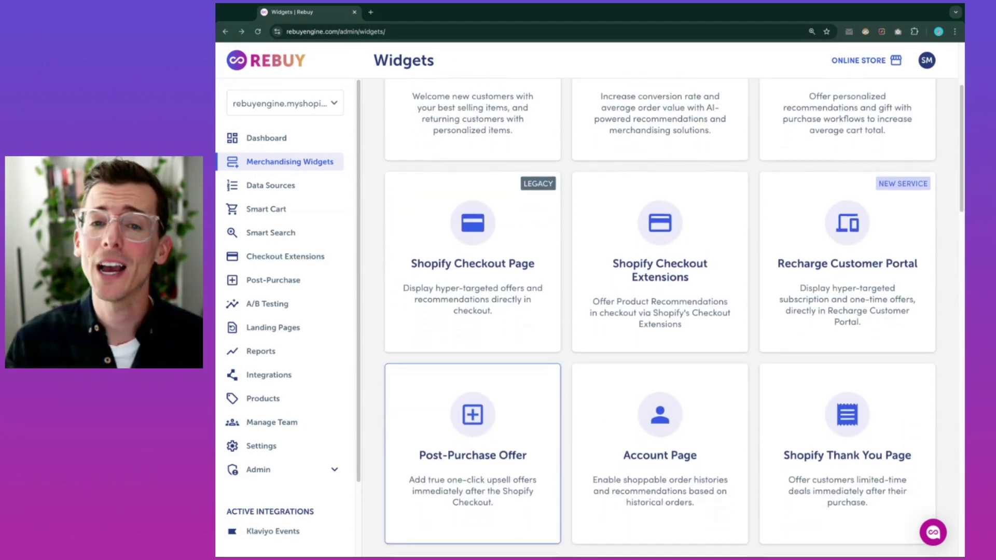
pyautogui.scroll(-2, 472, 451)
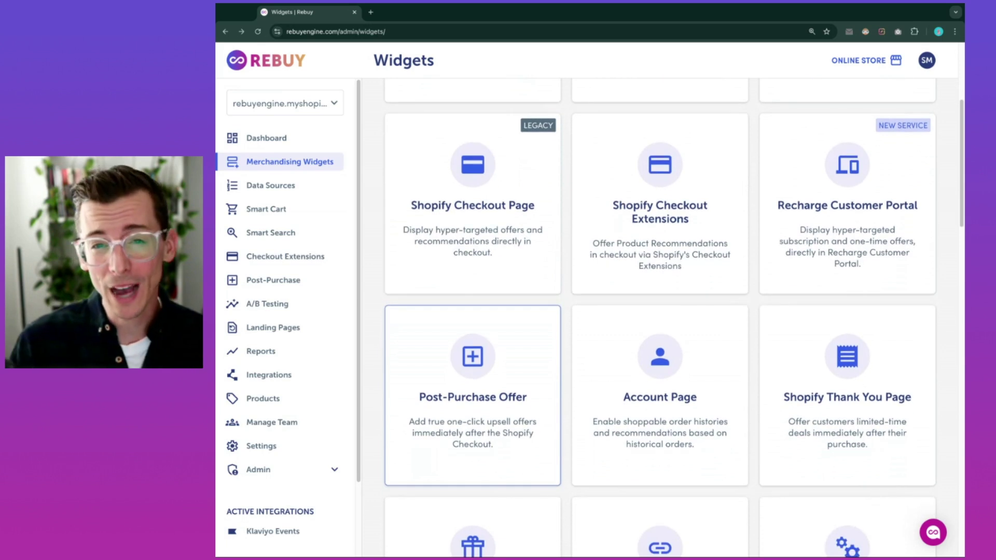
pyautogui.scroll(-2, 472, 451)
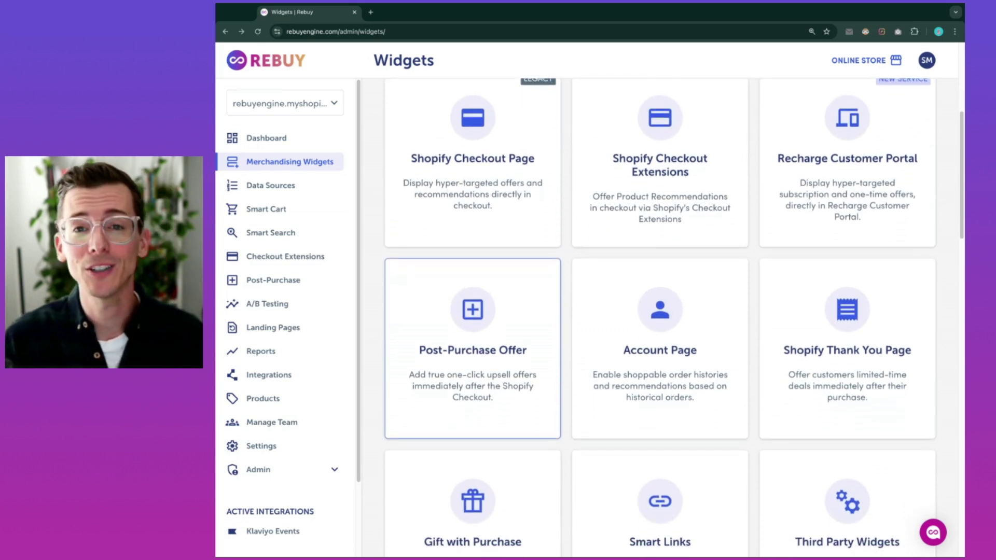
pyautogui.scroll(-3, 472, 322)
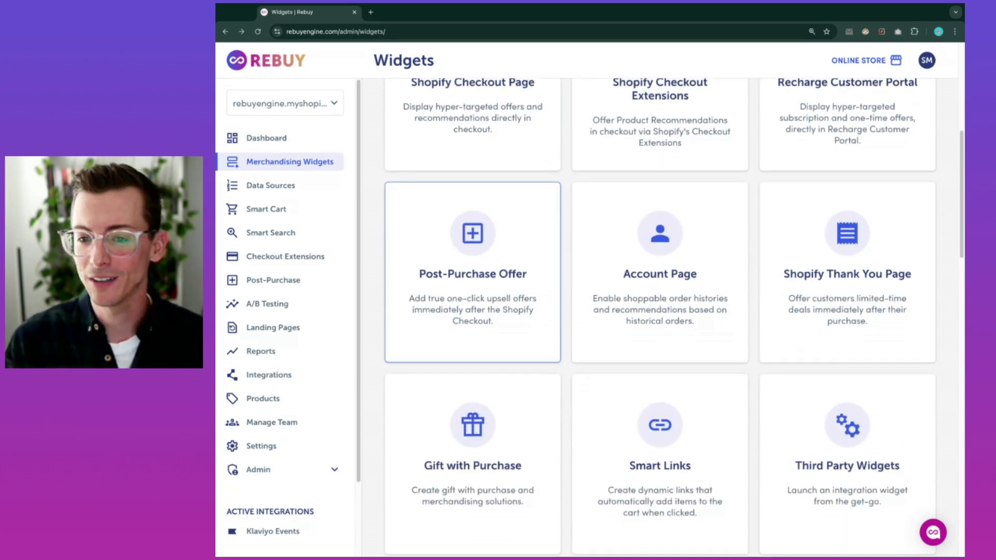
pyautogui.scroll(-3, 560, 410)
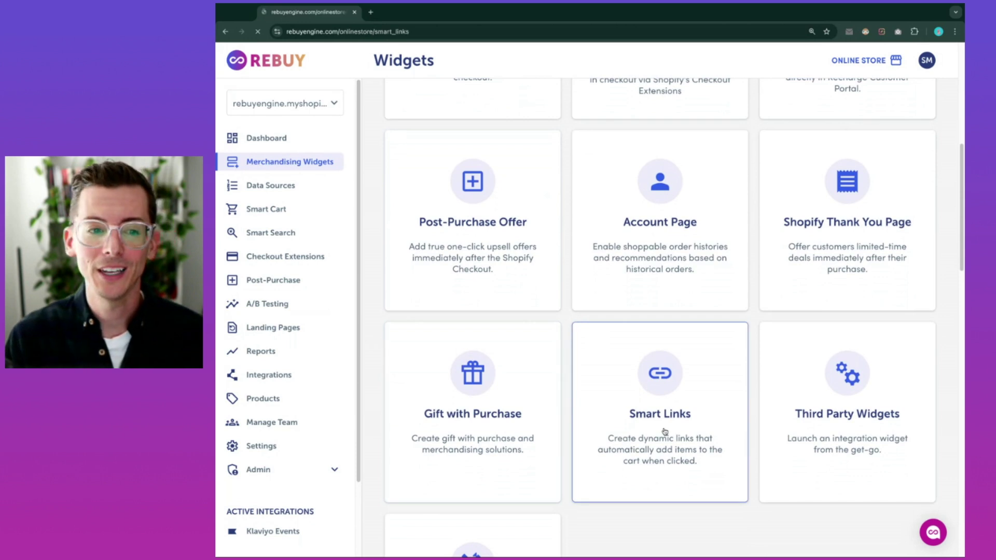
# - Open the Smart Links builder to see the generated cart URL and its optional settings
pyautogui.click(578, 410)
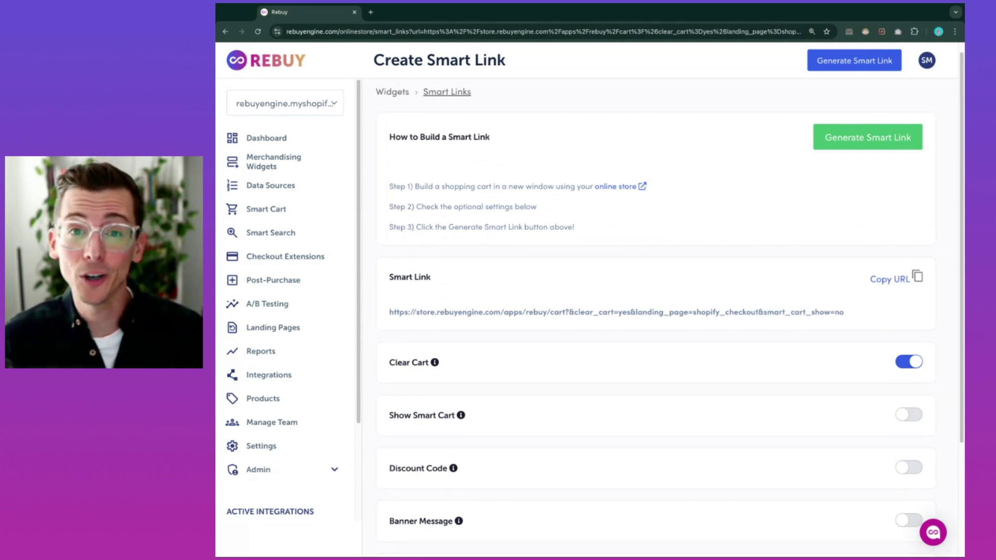
pyautogui.scroll(-1, 669, 290)
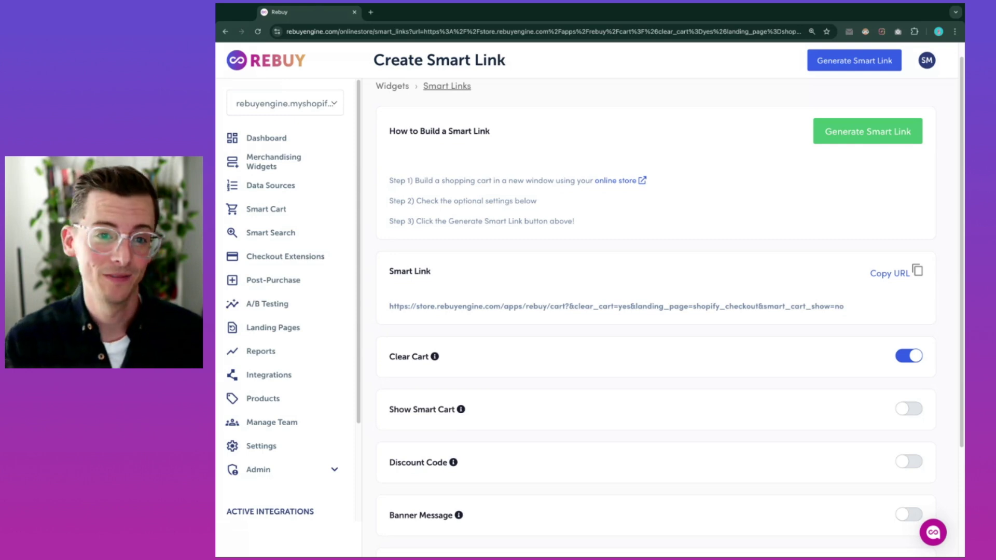
# - Open the Data Sources list and look through the existing sources
pyautogui.click(270, 185)
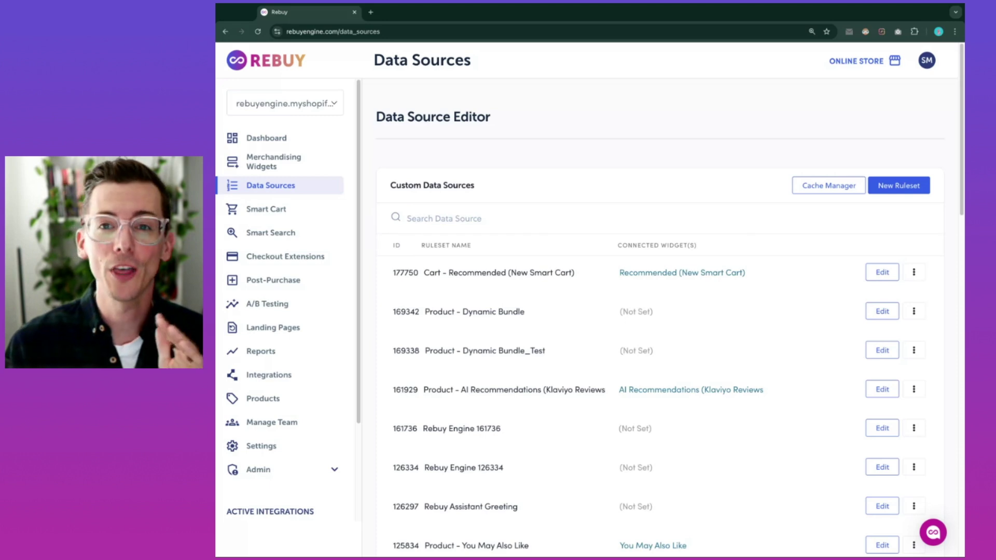
pyautogui.scroll(-1, 669, 175)
pyautogui.scroll(-1, 669, 175)
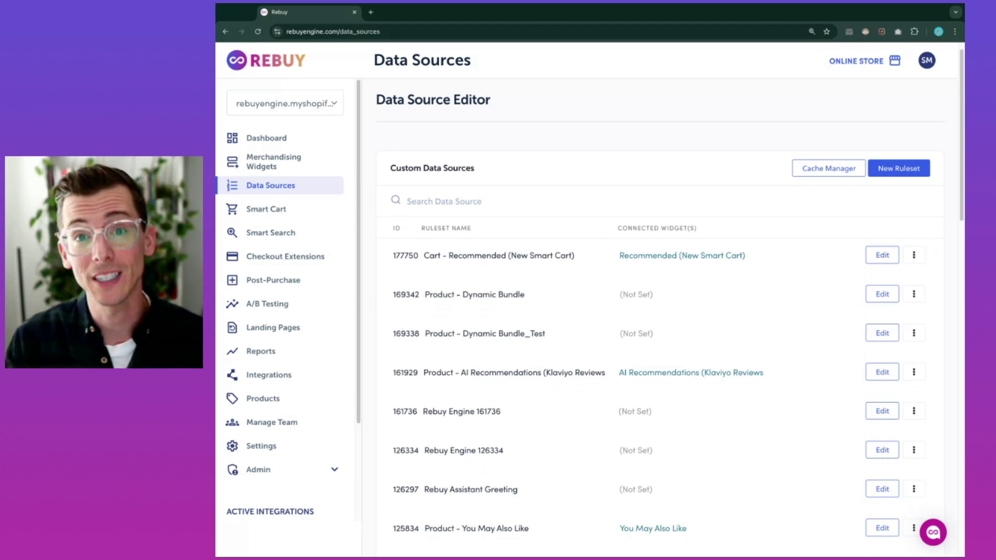
pyautogui.scroll(-3, 659, 205)
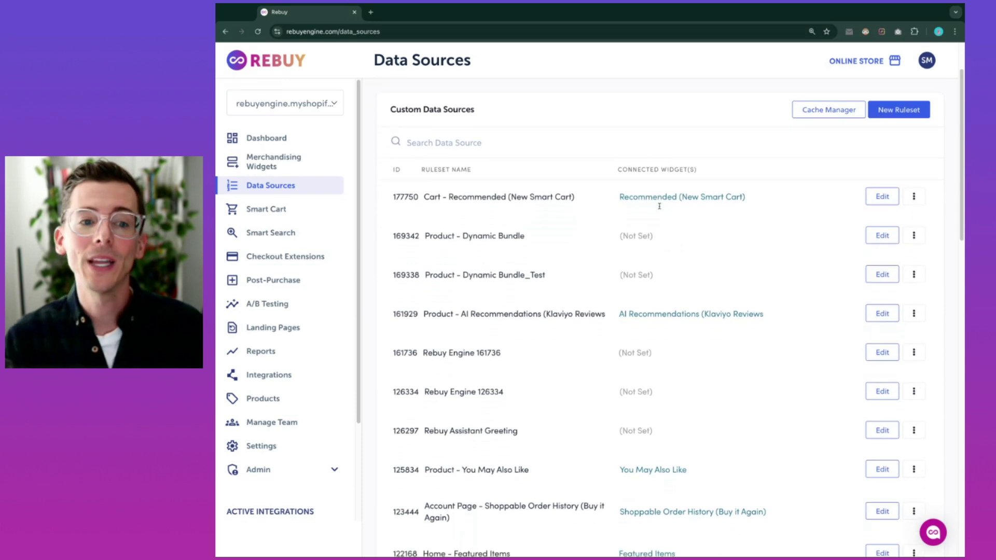
pyautogui.scroll(-2, 659, 206)
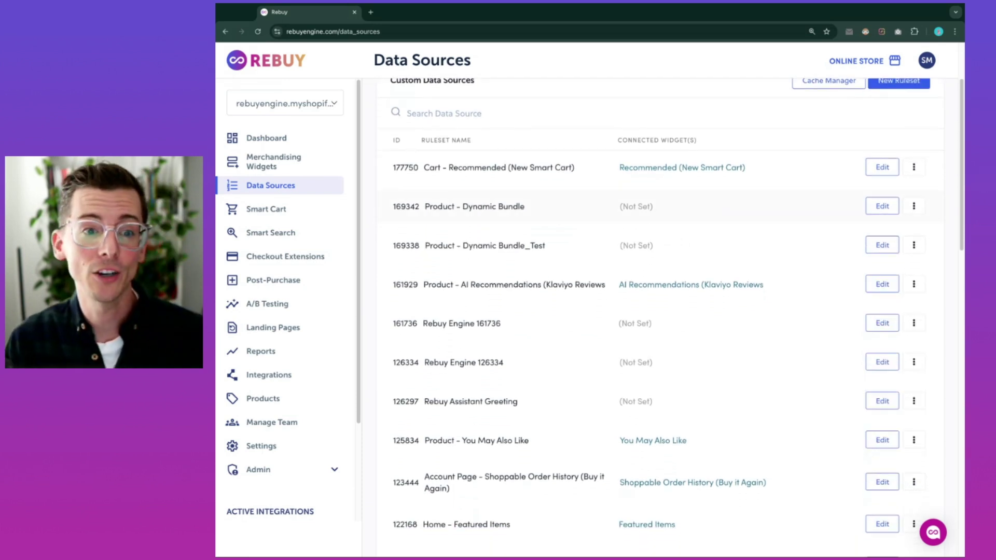
pyautogui.scroll(3, 675, 192)
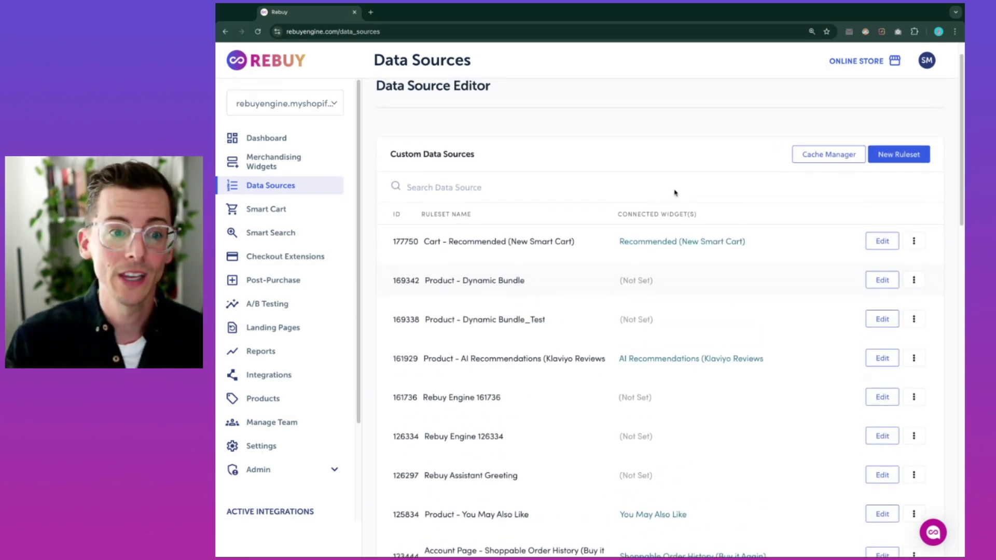
# - Create a new data source ruleset, review its page, and expand the Support help links
pyautogui.click(888, 155)
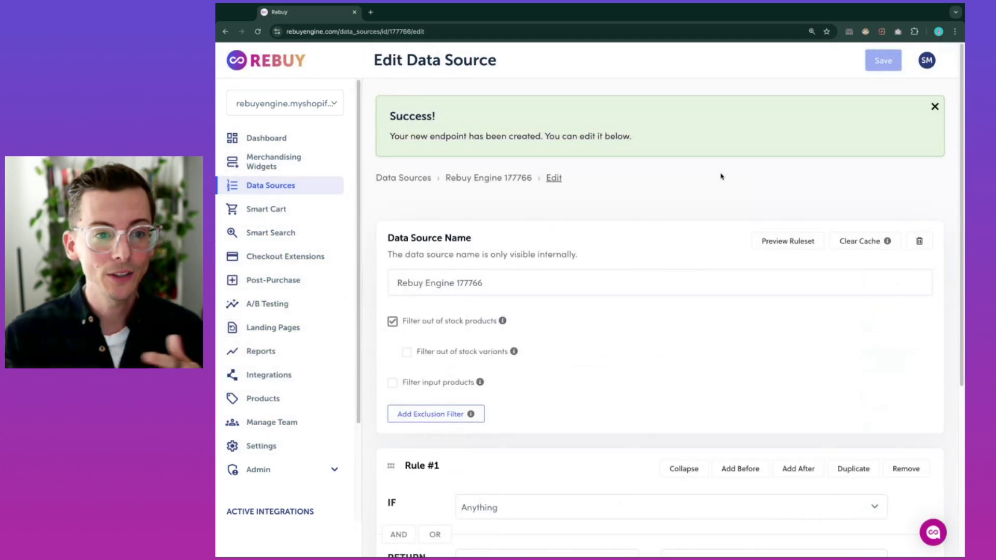
pyautogui.scroll(-2, 596, 305)
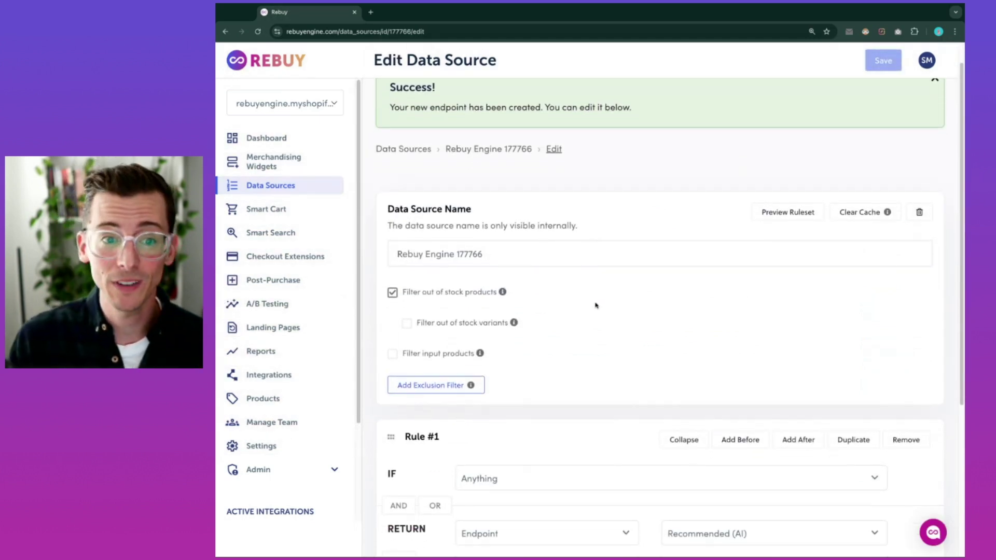
pyautogui.scroll(-1, 565, 412)
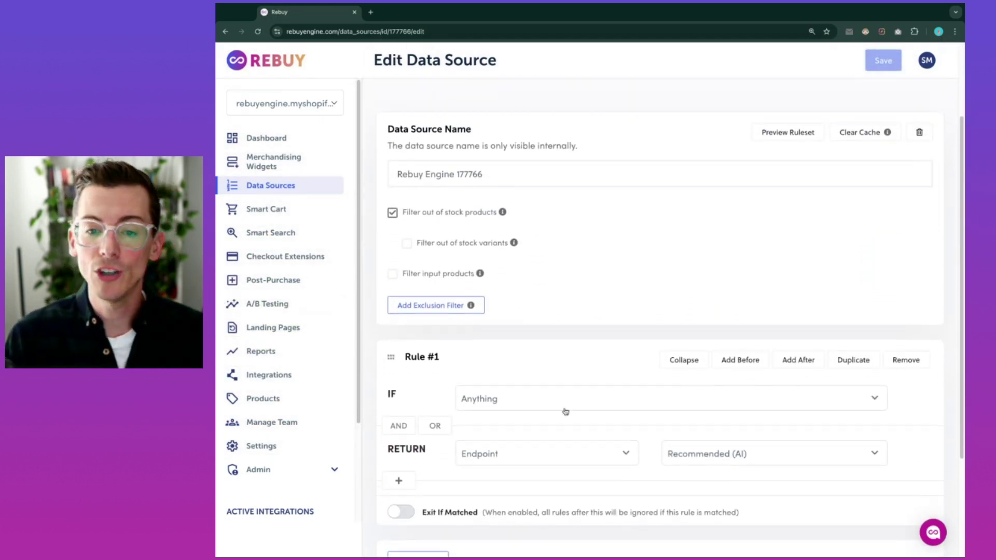
pyautogui.scroll(-2, 565, 416)
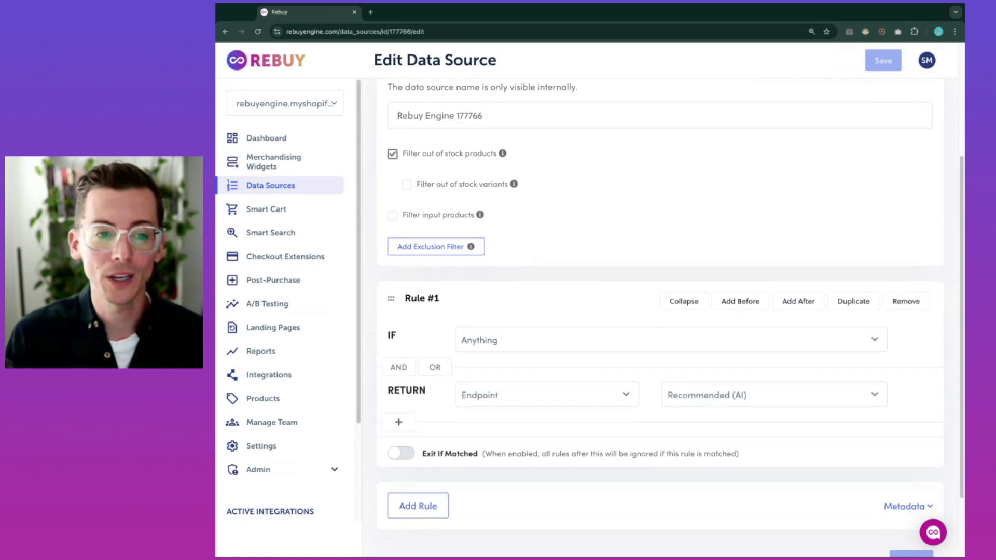
pyautogui.scroll(2, 659, 311)
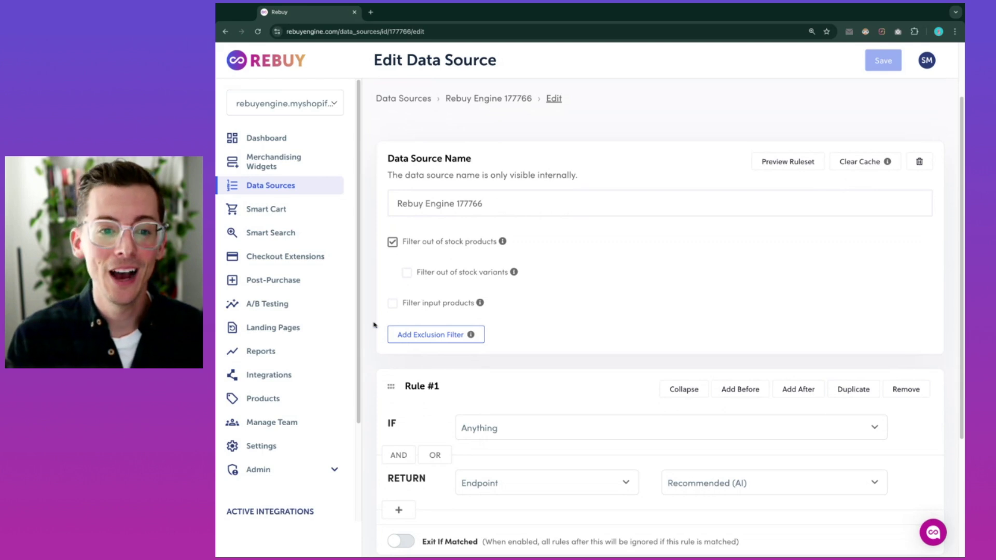
pyautogui.scroll(-3, 350, 326)
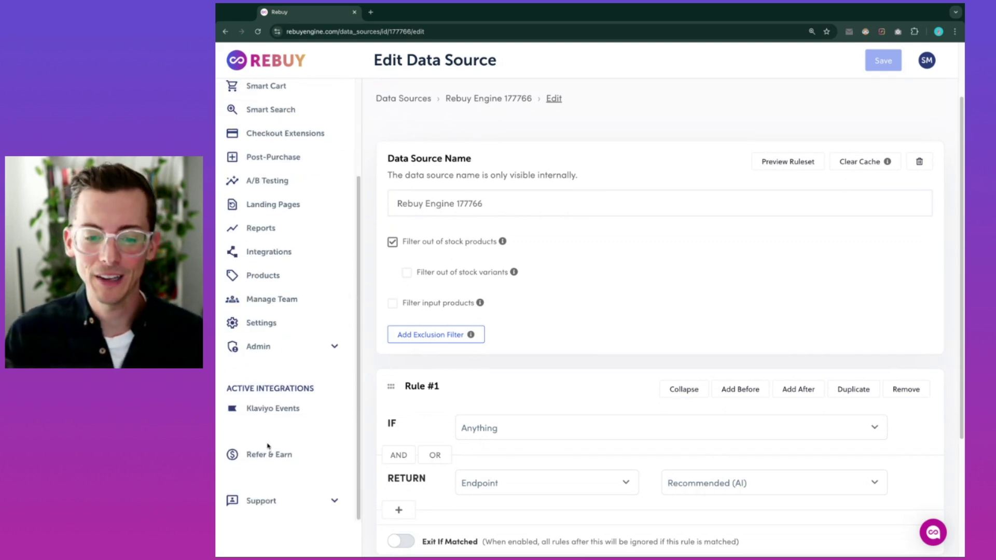
pyautogui.click(275, 502)
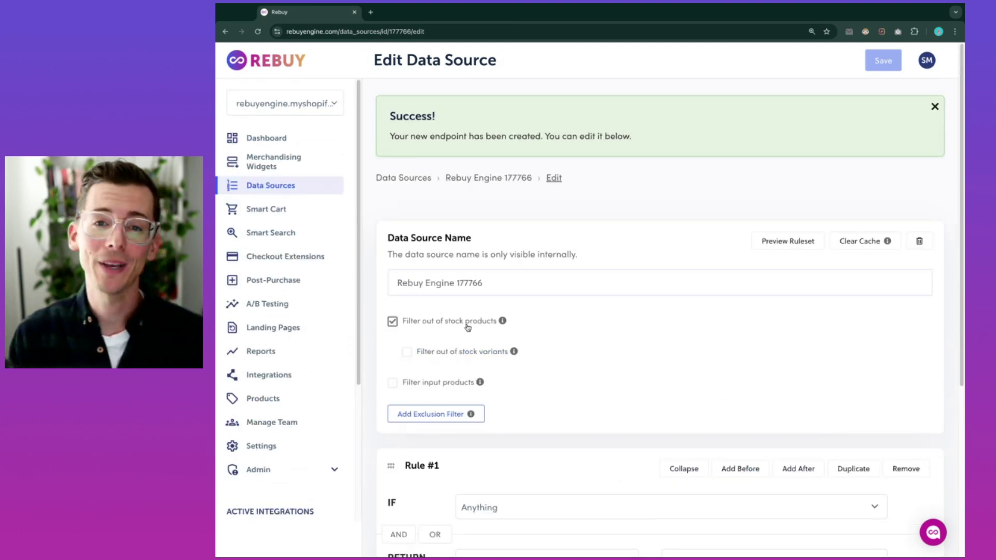
# - Open Smart Cart and bring up the New Smart Cart card's options menu
pyautogui.click(281, 210)
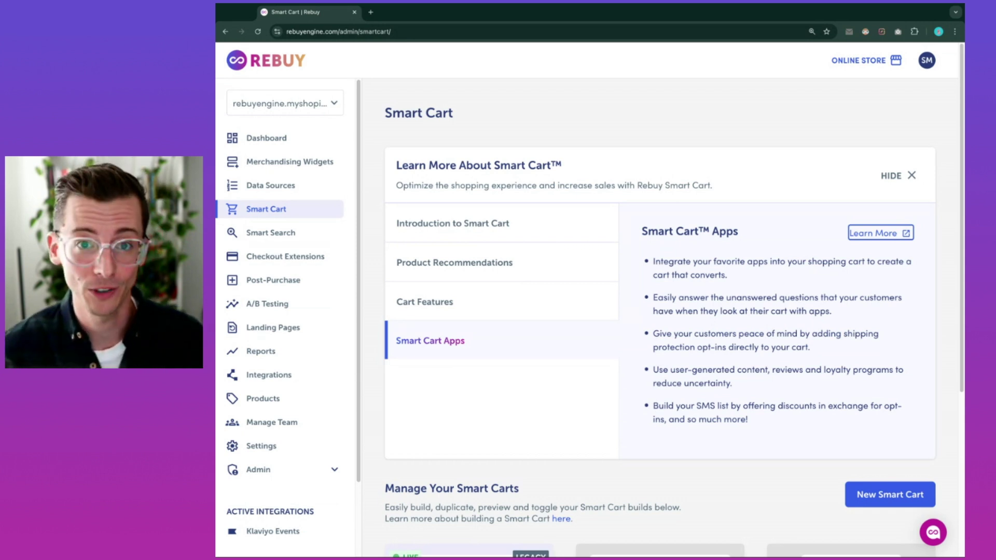
pyautogui.scroll(-5, 705, 259)
pyautogui.click(911, 488)
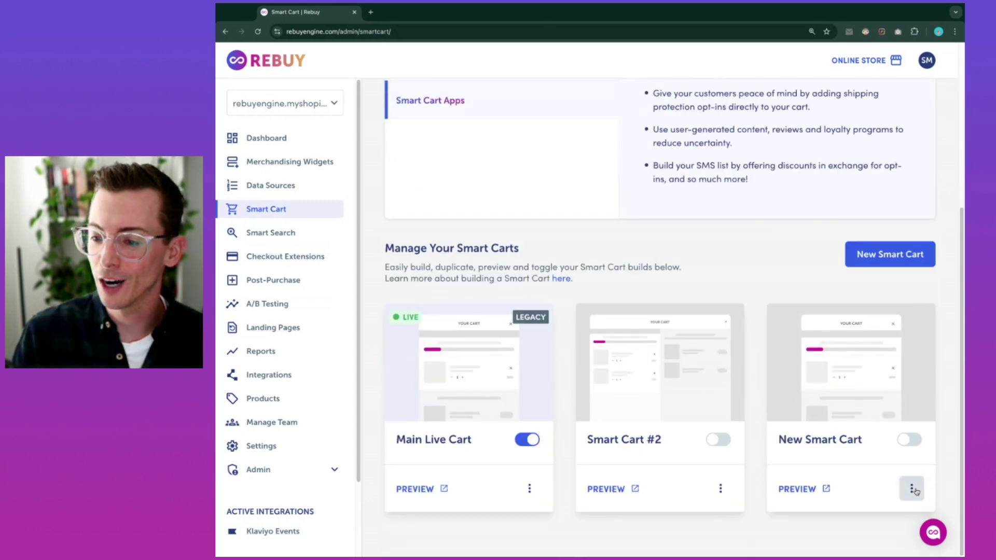
# - Edit New Smart Cart and browse Smart Cart Apps like Route, Klaviyo and Okendo for its body
pyautogui.click(871, 394)
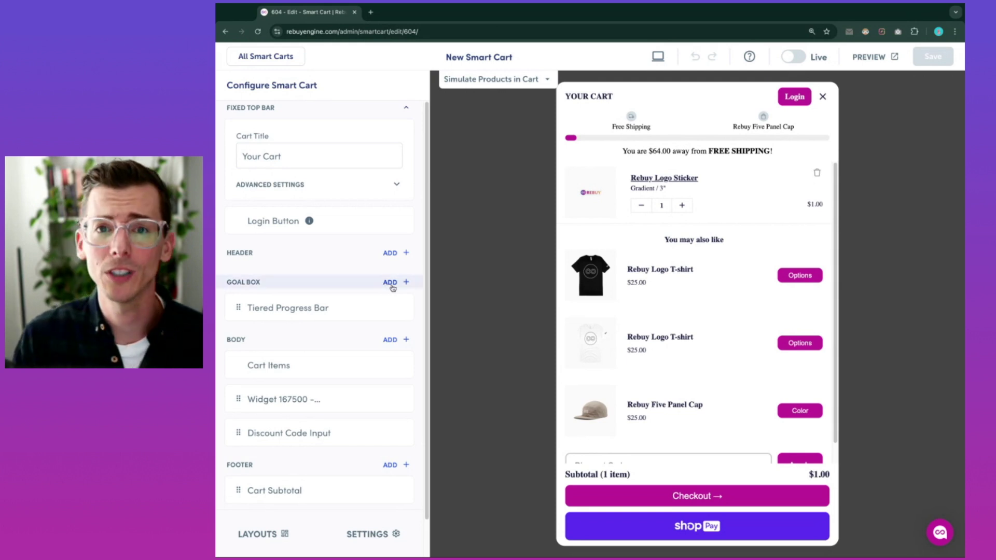
pyautogui.scroll(-2, 303, 337)
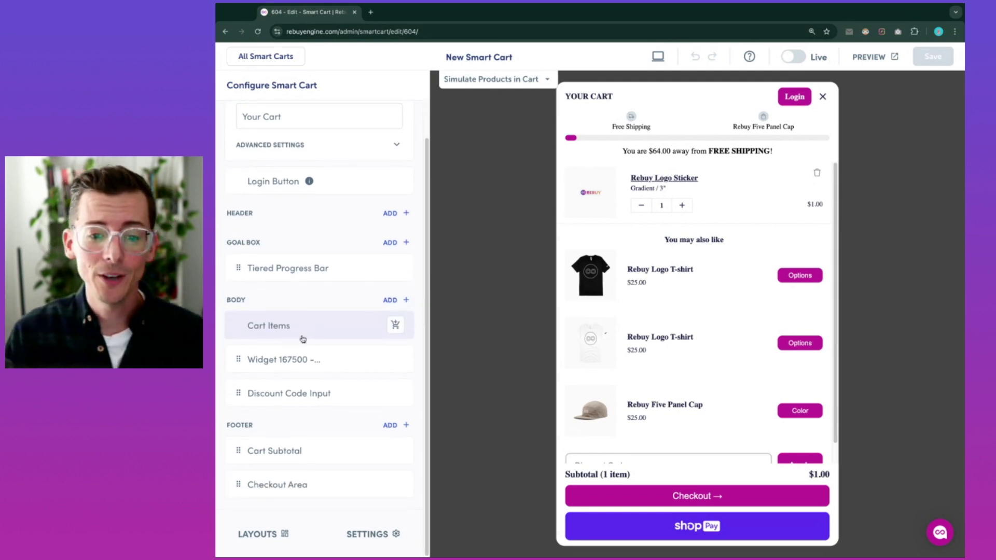
pyautogui.click(396, 304)
pyautogui.click(322, 332)
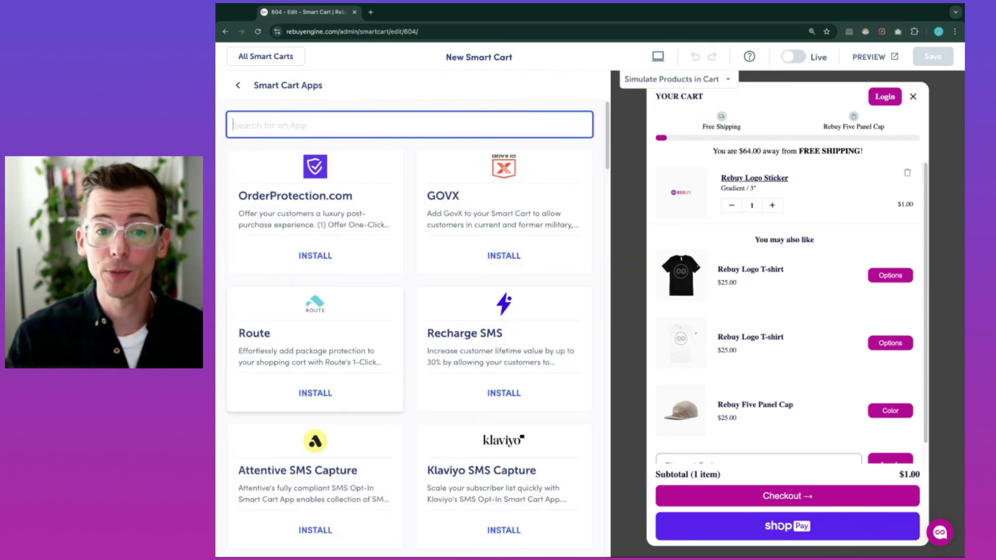
pyautogui.scroll(-4, 363, 329)
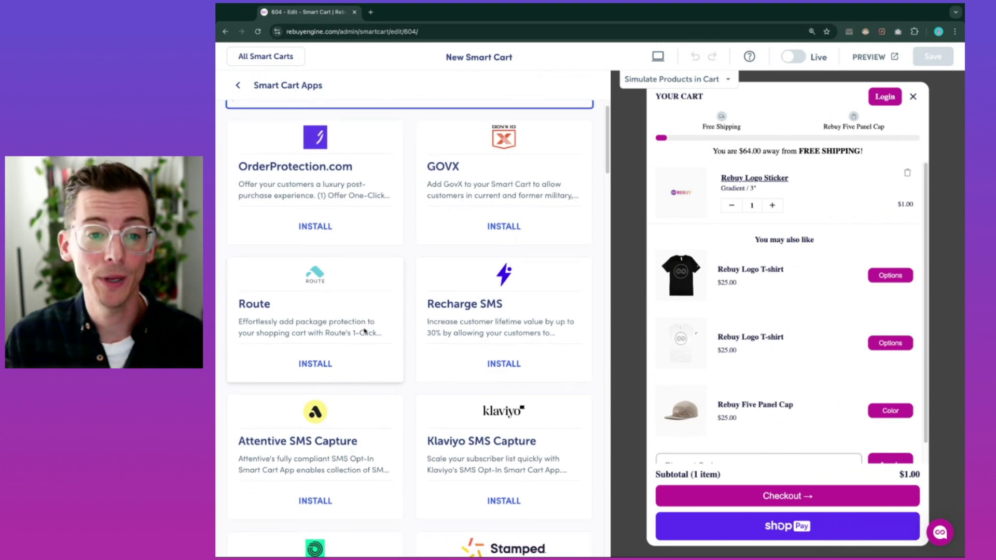
pyautogui.scroll(-2, 363, 329)
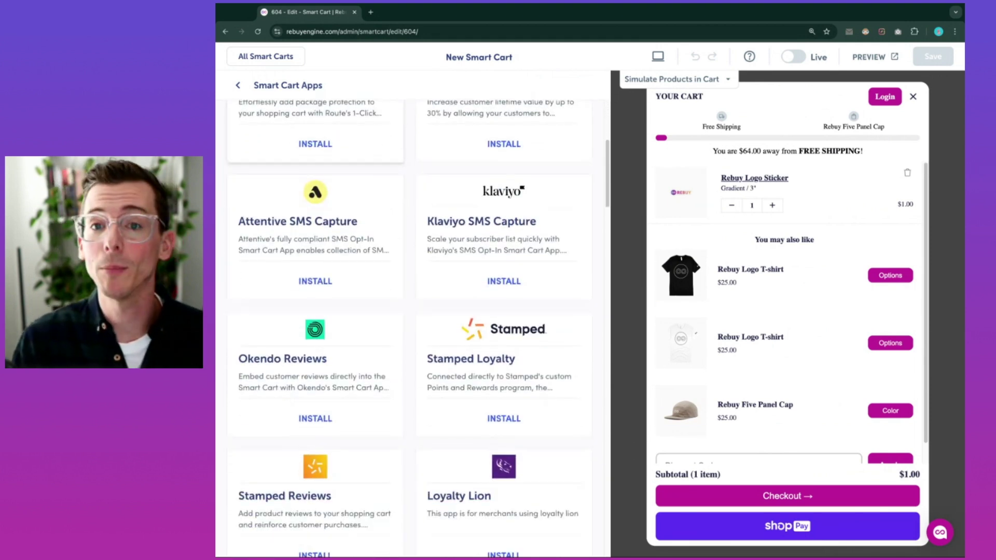
# - Move Widget 167500 above Cart Items in the cart body, then put it back below
pyautogui.click(237, 86)
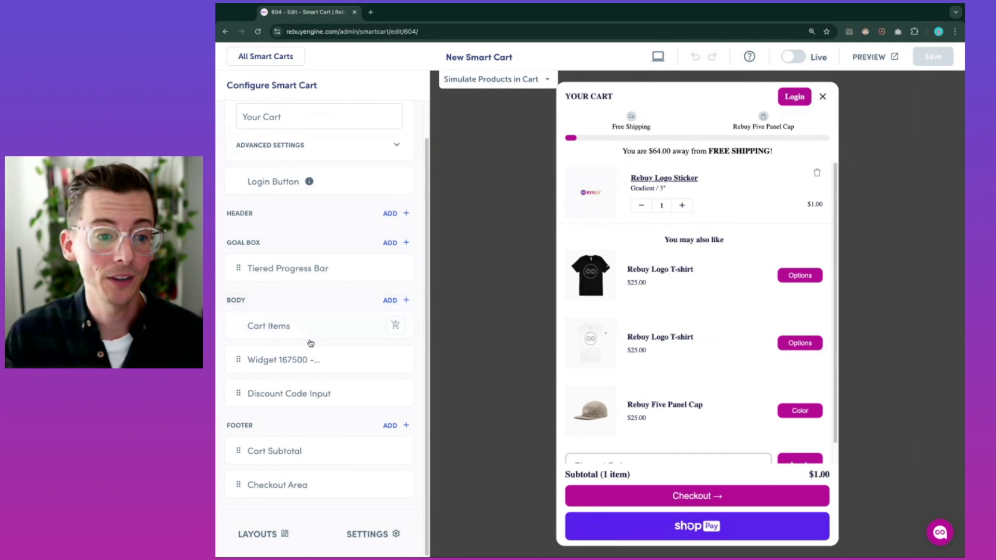
pyautogui.moveTo(317, 363); pyautogui.dragTo(314, 328)
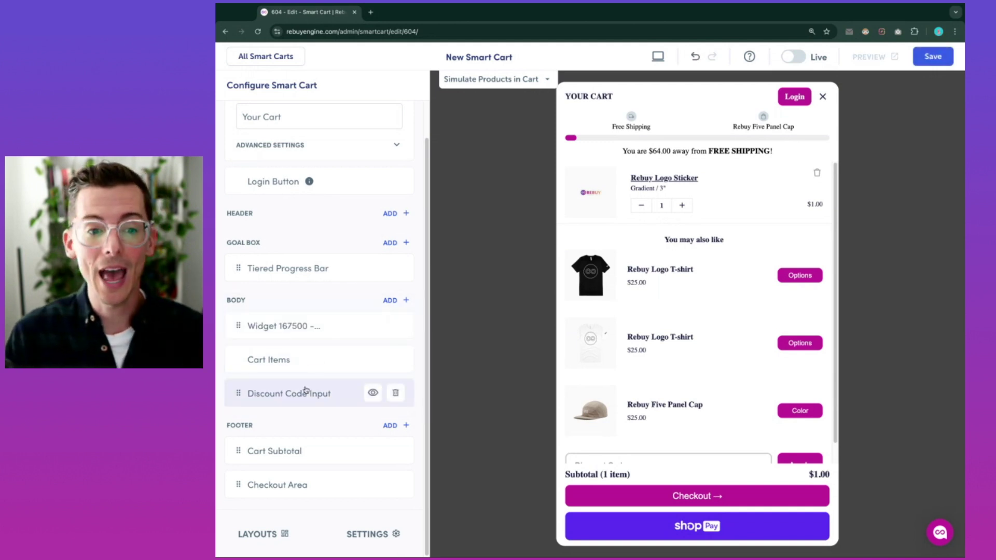
pyautogui.moveTo(282, 327); pyautogui.dragTo(382, 356)
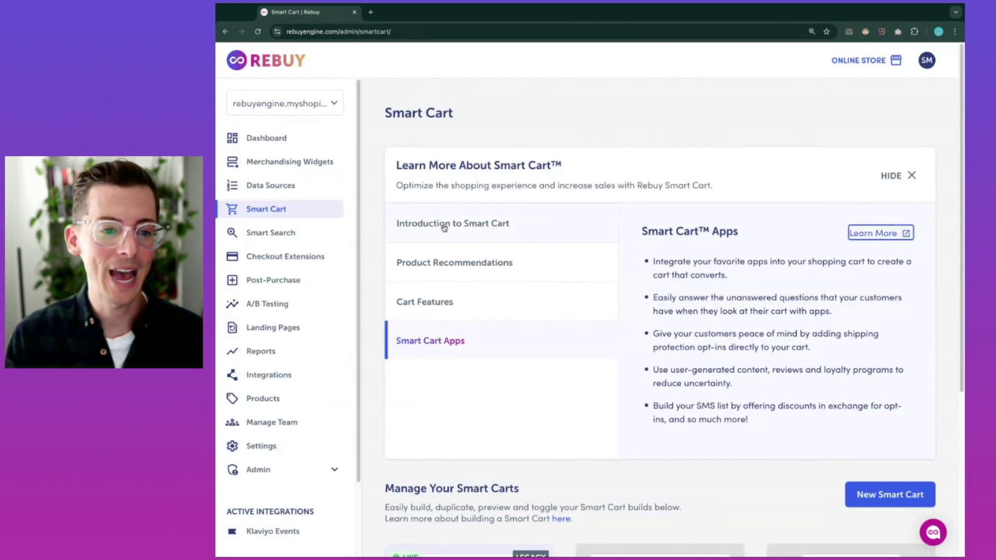
# - Open Smart Search and view the Search Analytics and Featured Products explanations
pyautogui.click(280, 233)
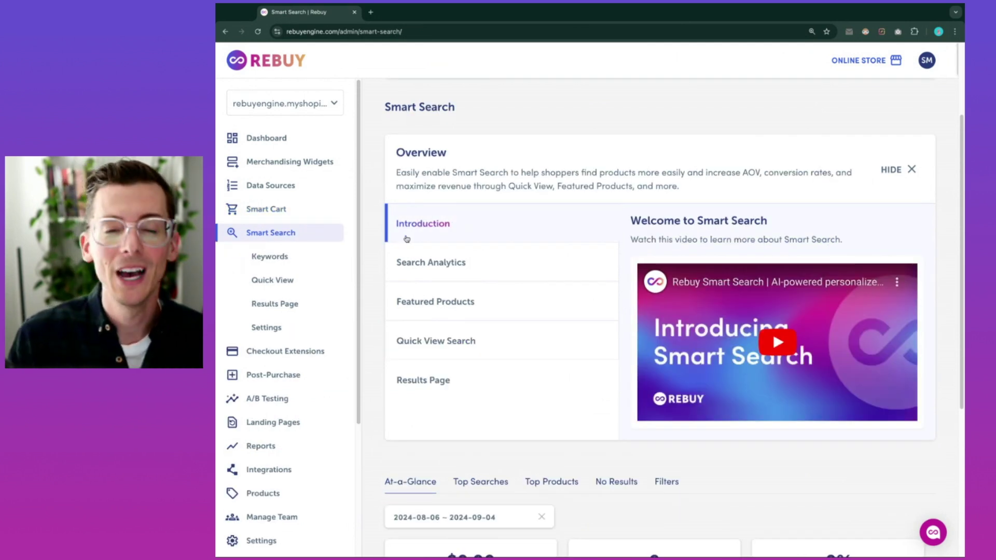
pyautogui.click(465, 265)
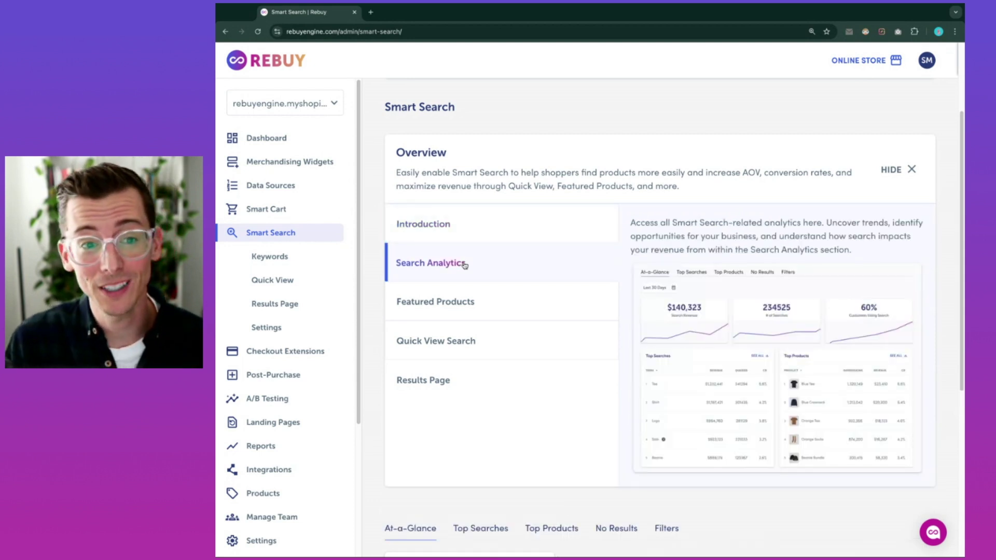
pyautogui.click(469, 317)
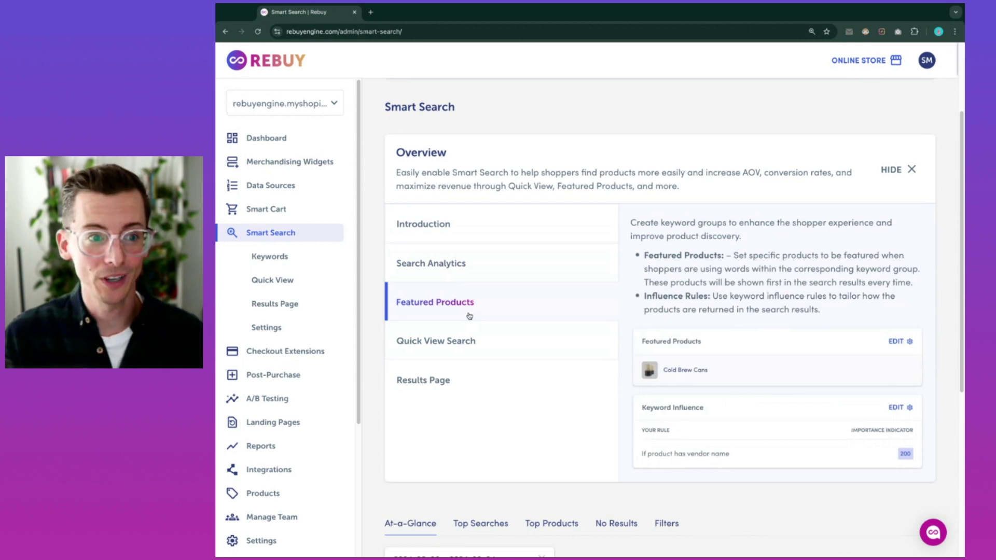
# - Open Checkout Extensions listing Content Block, My Trust Badge and In-Checkout Recommendations
pyautogui.click(292, 350)
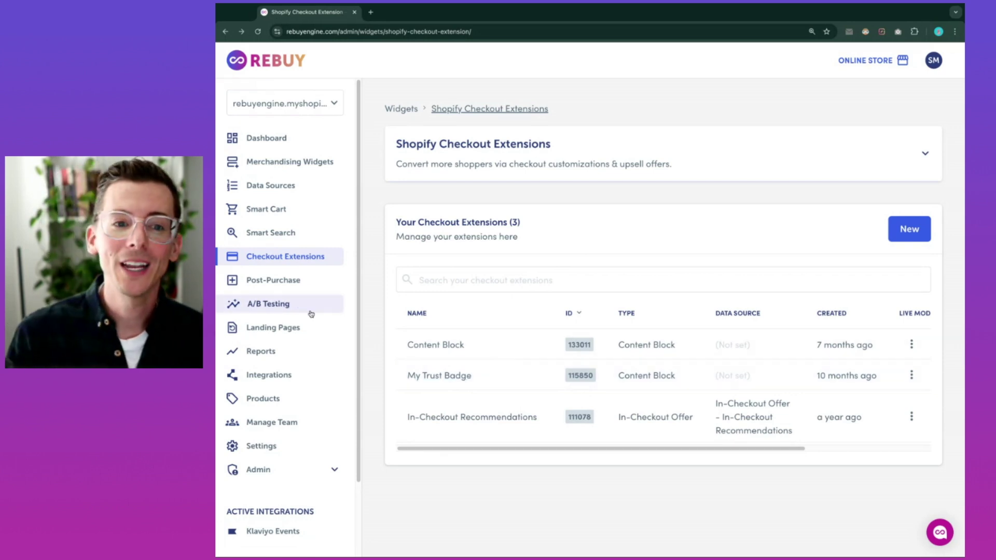
# - Open Post-Purchase and view its A/B Testing and Upsell/Downsell explanations
pyautogui.click(292, 287)
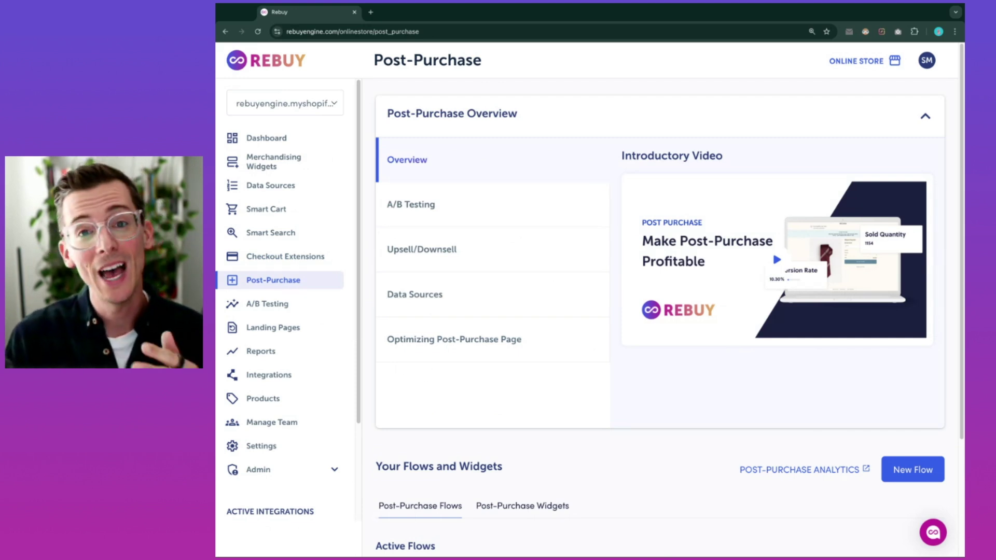
pyautogui.scroll(-1, 435, 208)
pyautogui.click(435, 185)
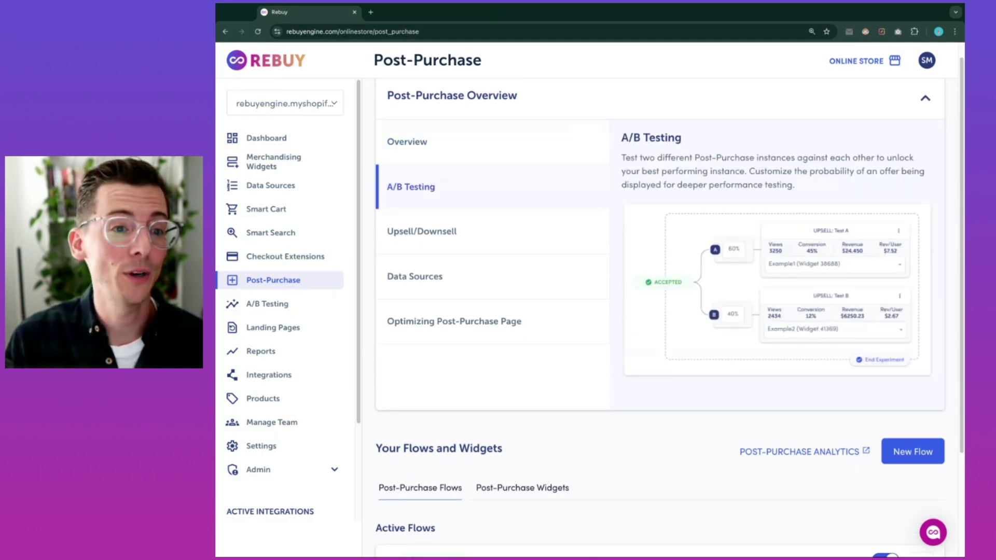
pyautogui.click(445, 231)
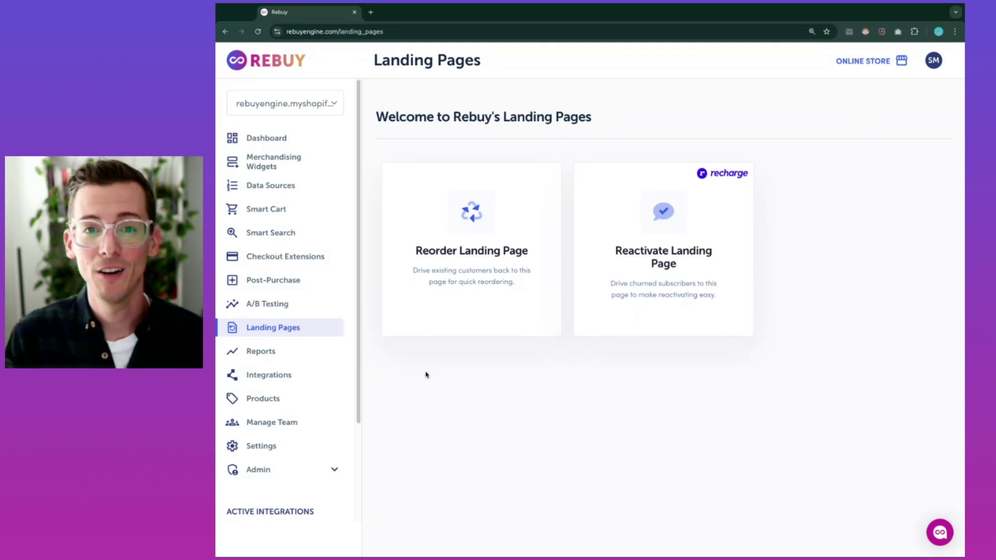
# - Open the A/B Testing page, showing its getting-started guide and no live experiments
pyautogui.click(292, 307)
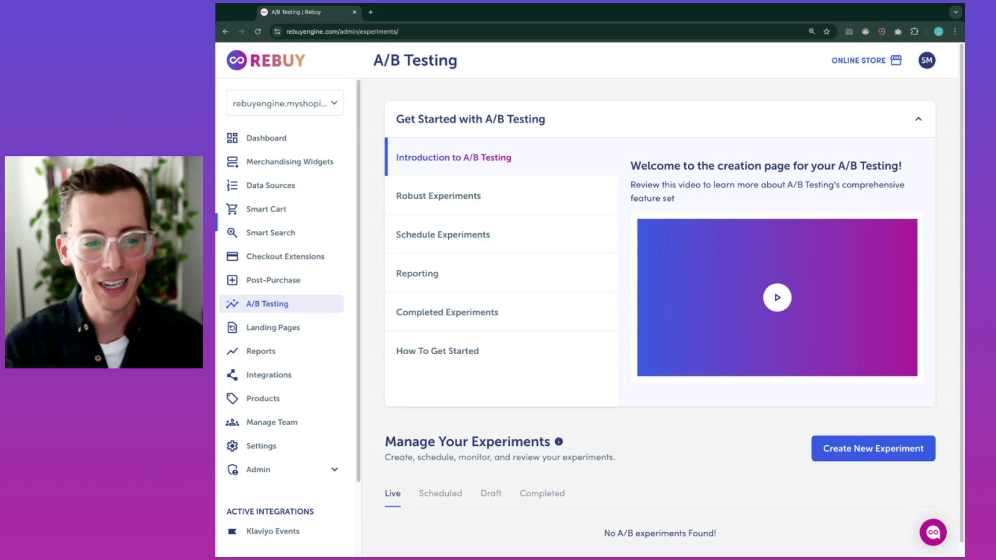
# - Open Support > Help Docs from the sidebar, bringing up the Rebuy Help Center in a new tab
pyautogui.scroll(-3, 285, 311)
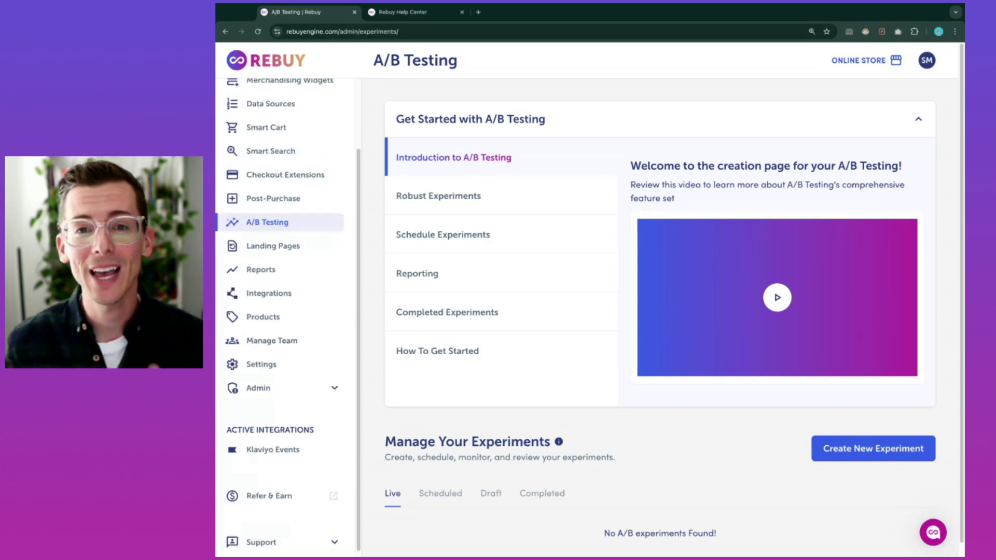